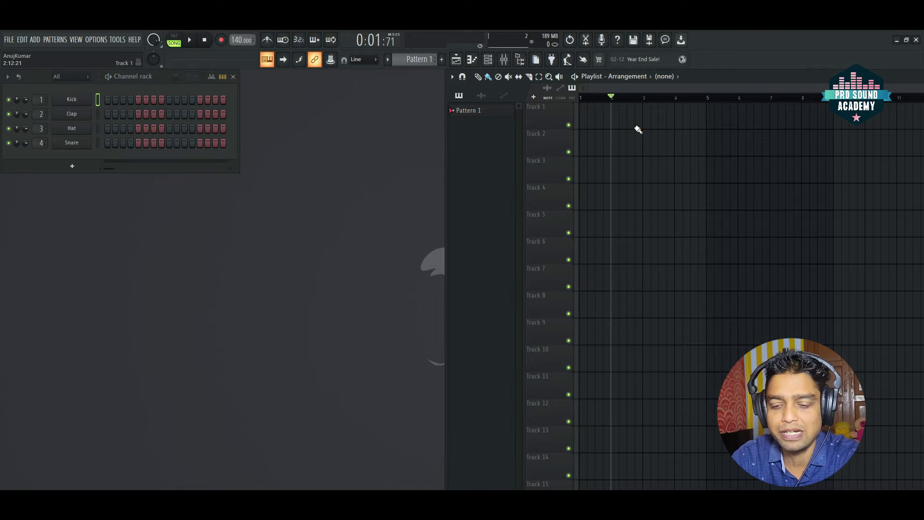
Review the audio device and mixer settings, including the FL Studio ASIO device, and close the settings window.
key(F10)
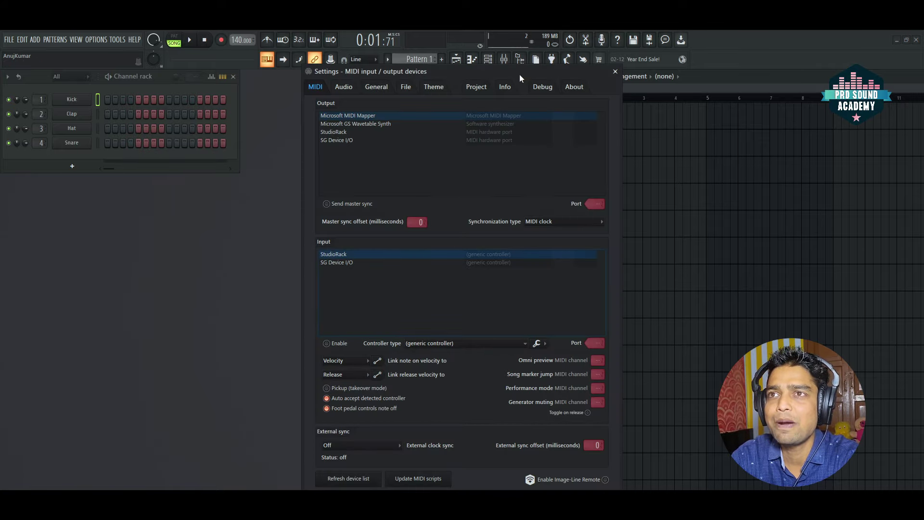
drag(519, 74, 751, 73)
click(575, 87)
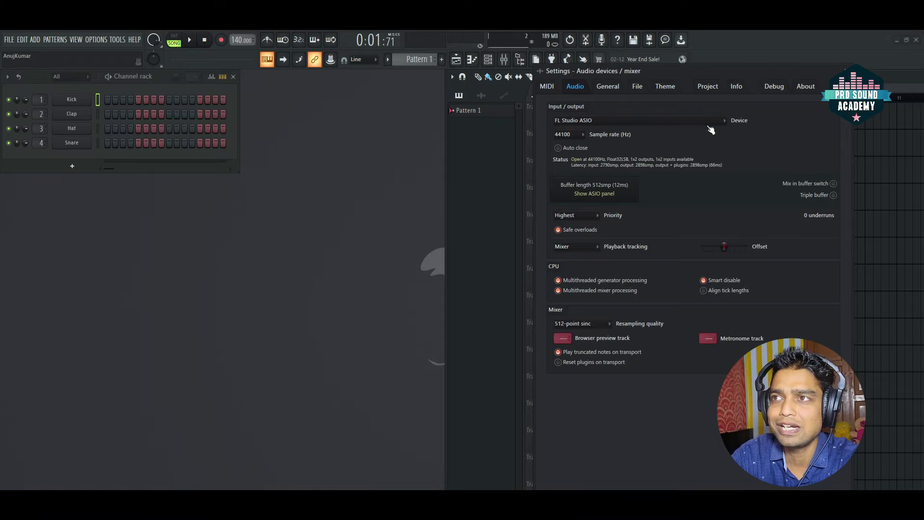
click(834, 71)
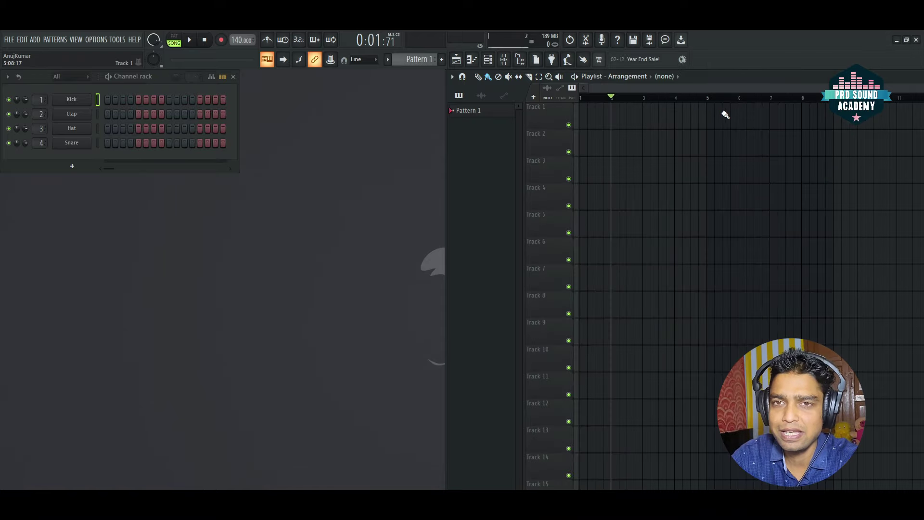
Make Track 1 an audio track routed to mixer Insert 1 and assign it the mono input In 1.
right_click(553, 116)
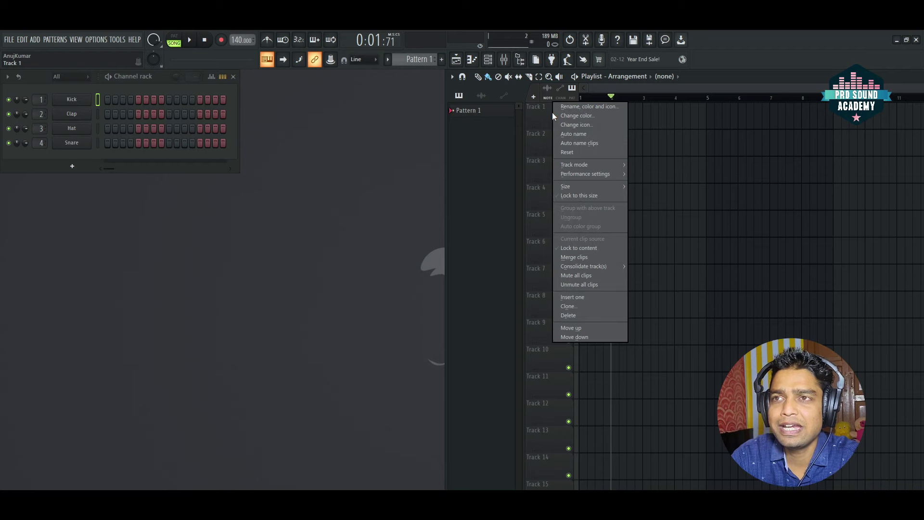
mouse_move(575, 166)
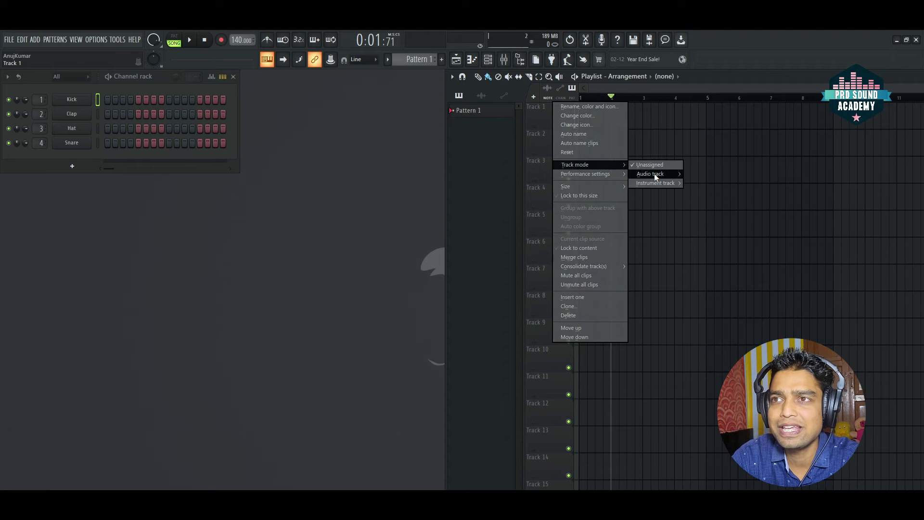
mouse_move(648, 174)
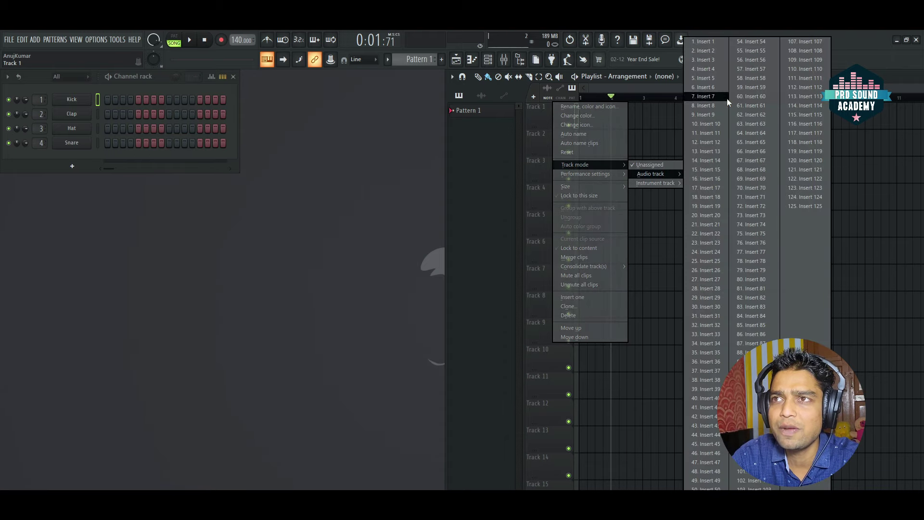
click(715, 43)
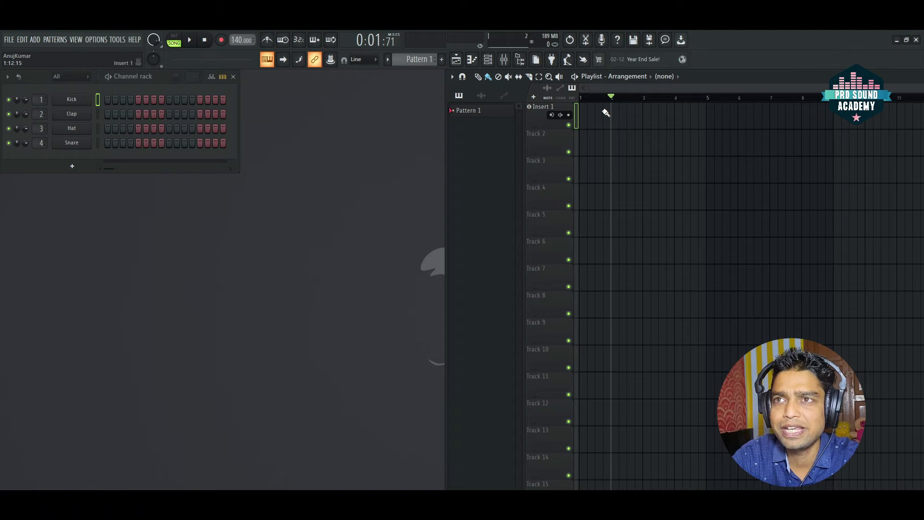
click(552, 116)
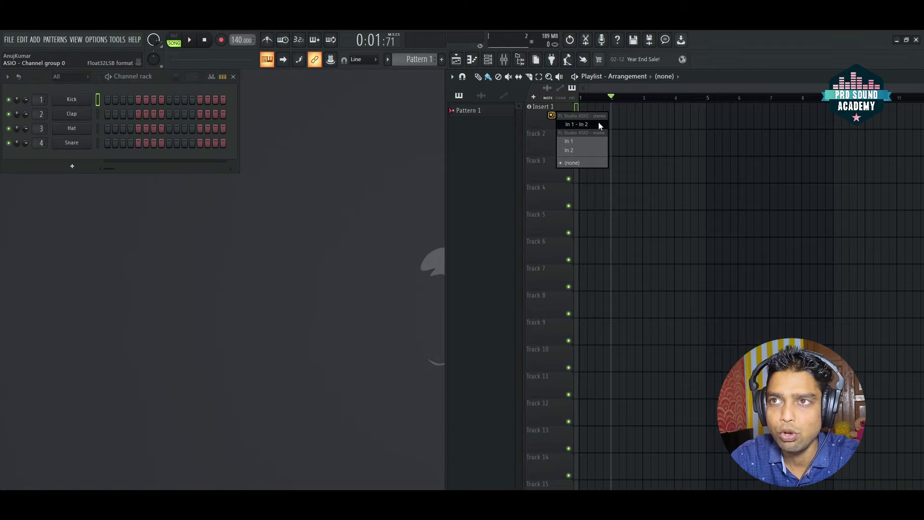
click(581, 141)
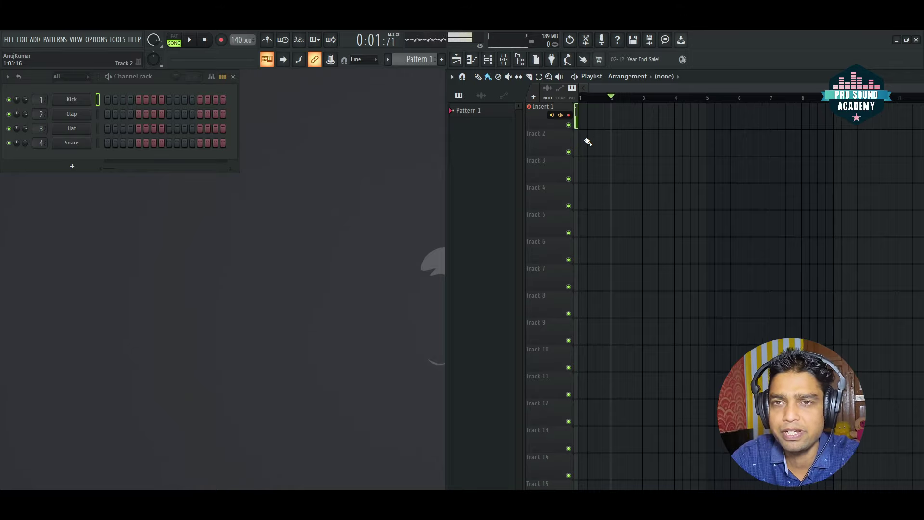
Try external input monitoring Off and On for the Insert 1 track, finishing with monitoring set to Off.
click(560, 115)
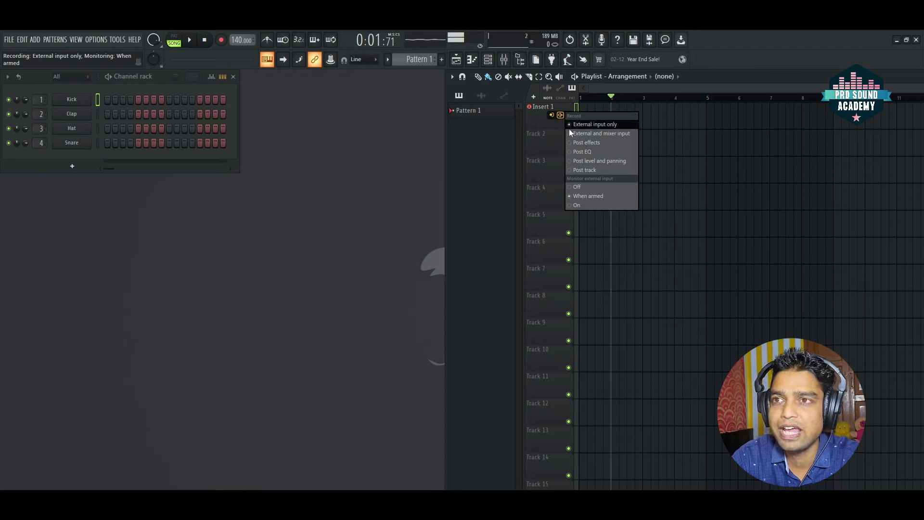
click(582, 186)
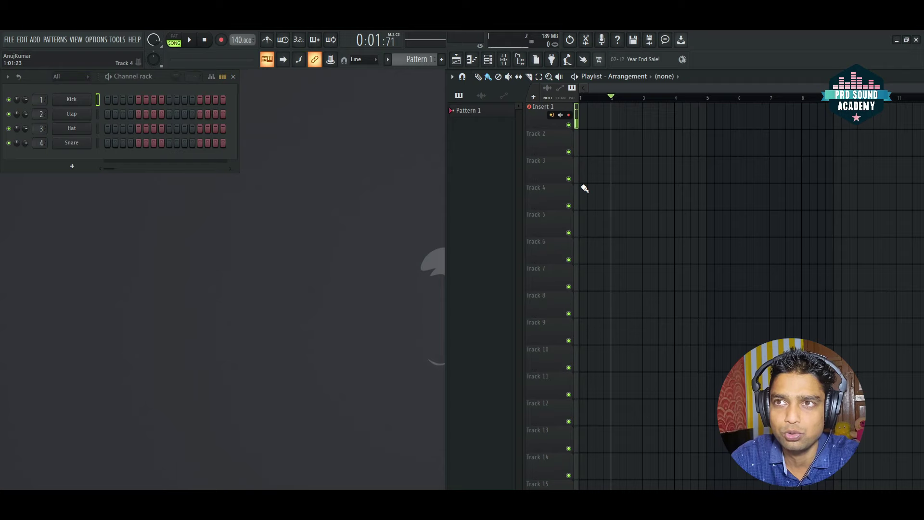
click(561, 115)
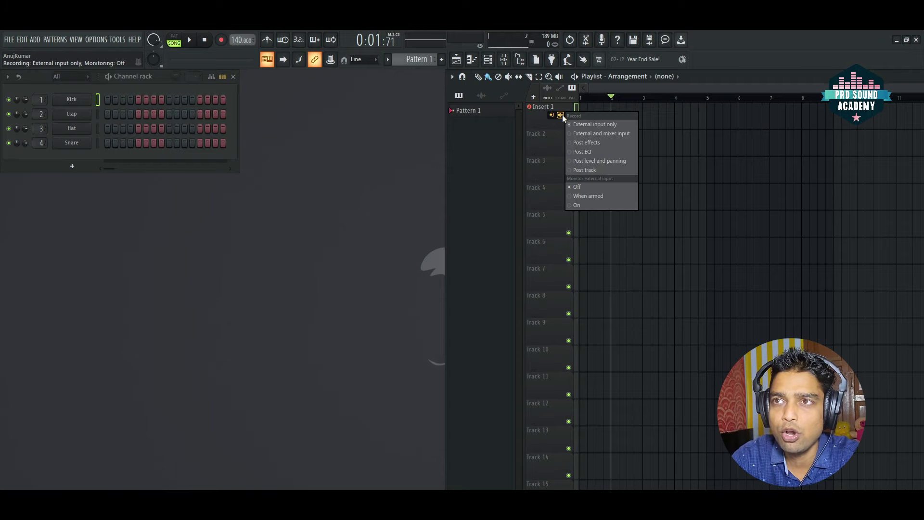
click(585, 206)
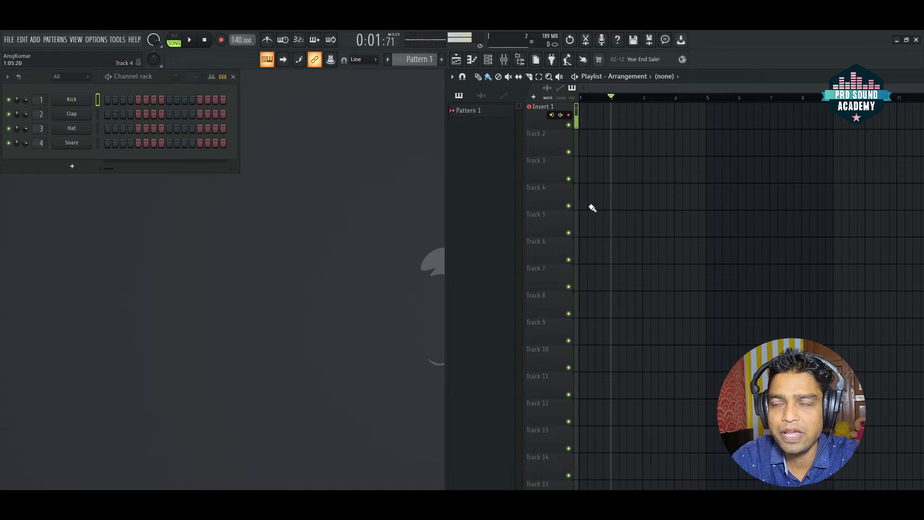
click(561, 115)
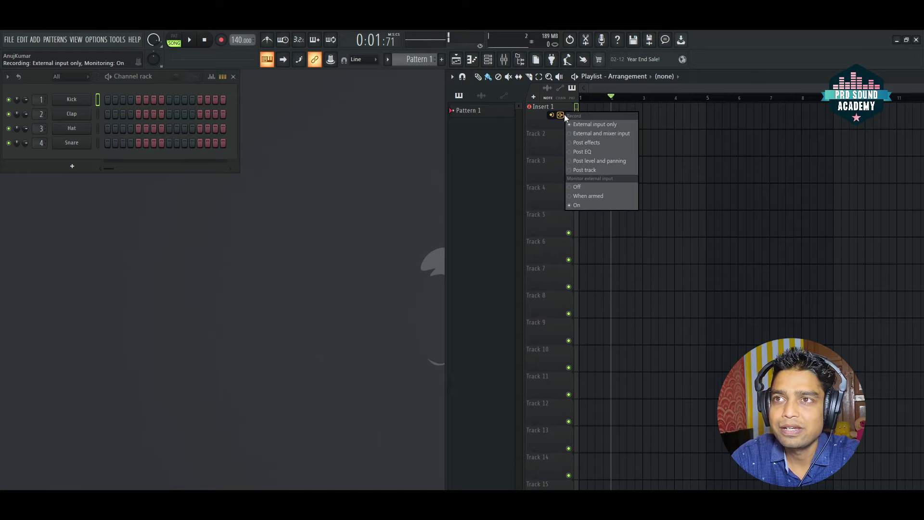
click(587, 187)
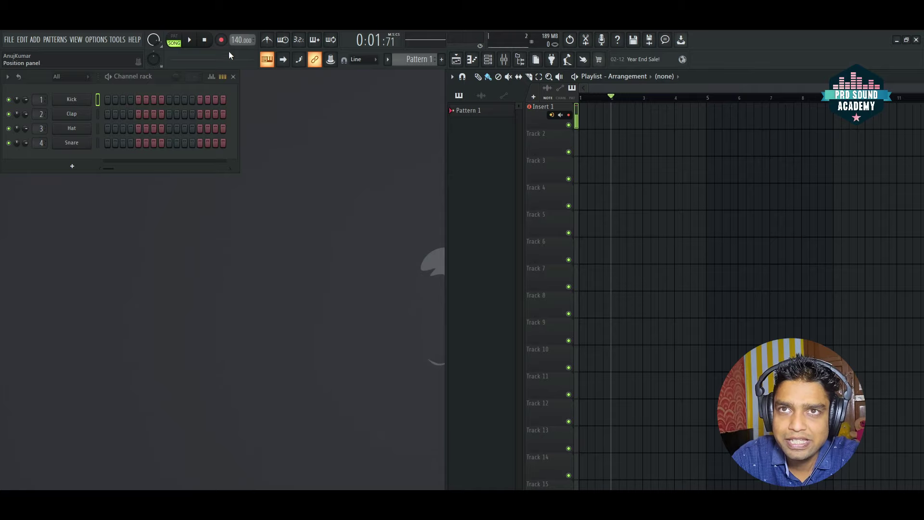
Enable recording and record a voice take on the Insert 1 track, starting at bar 2.
click(221, 40)
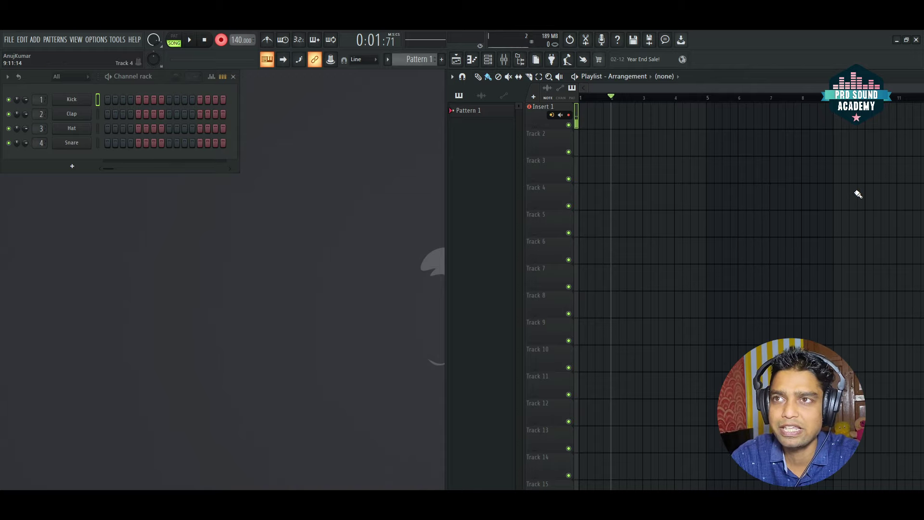
key(space)
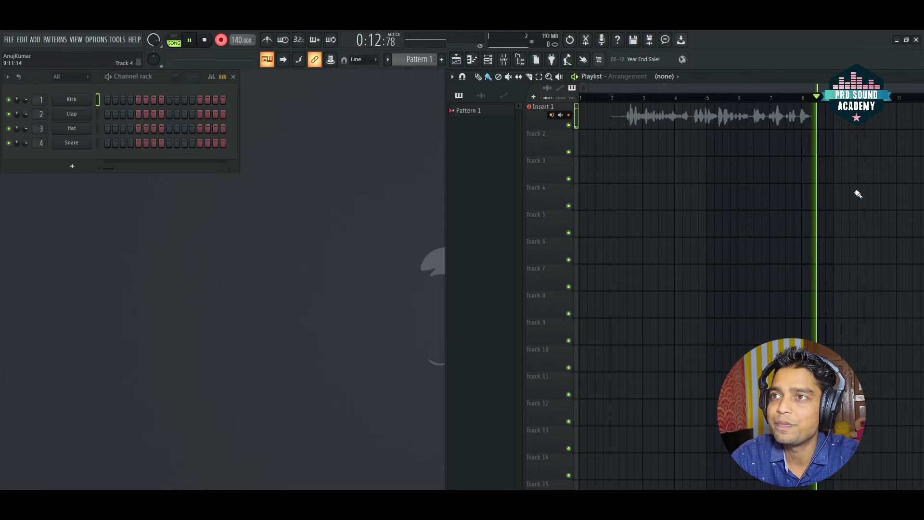
key(space)
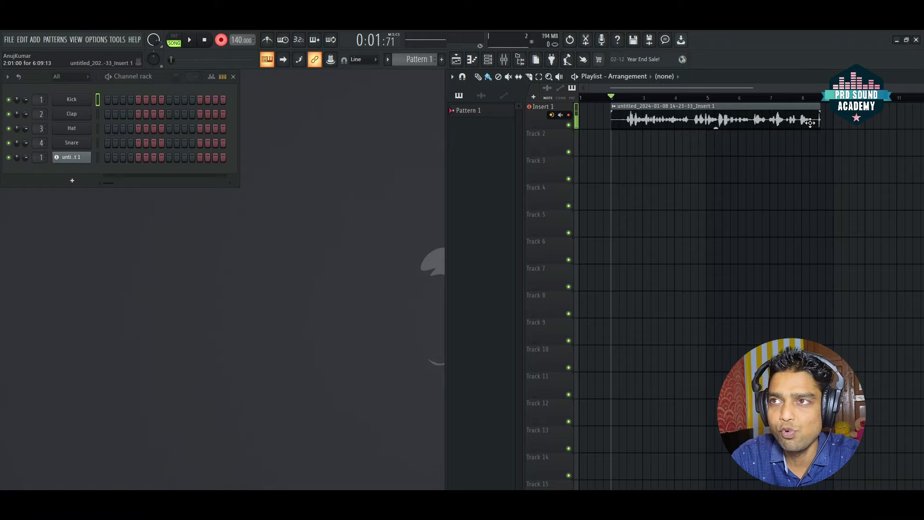
Disarm the Insert 1 track and play back its recorded take from shortly after bar 2.
click(619, 98)
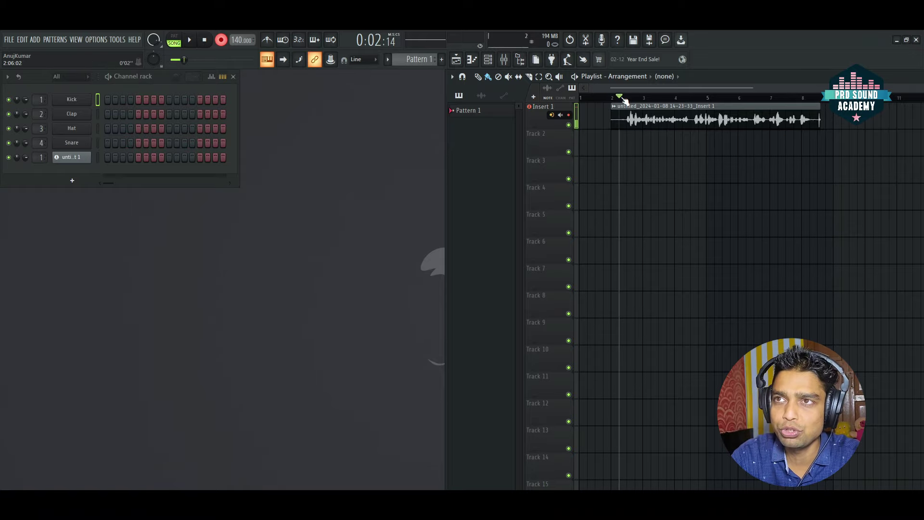
scroll(626, 99, up, 3)
click(627, 98)
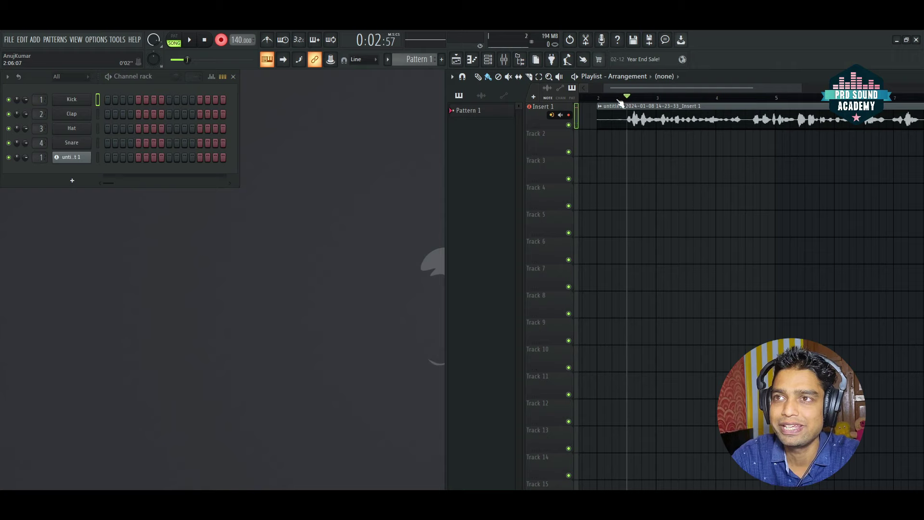
click(619, 99)
key(space)
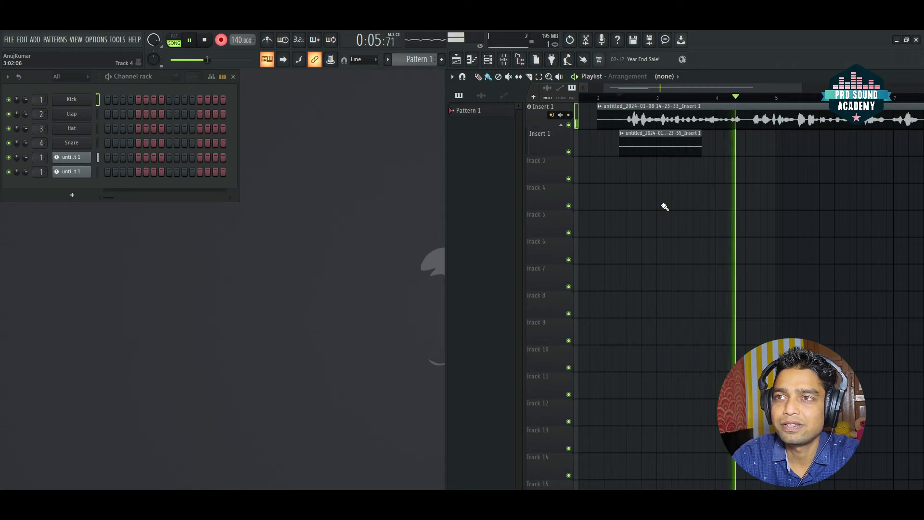
Delete the short stray clip beneath the Insert 1 take, listen to the rest of the take and stop playback.
right_click(666, 153)
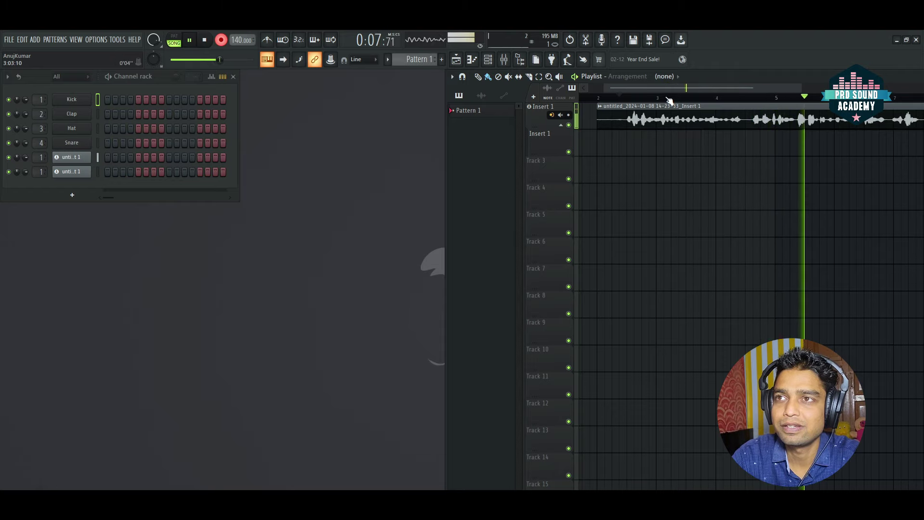
scroll(669, 99, down, 3)
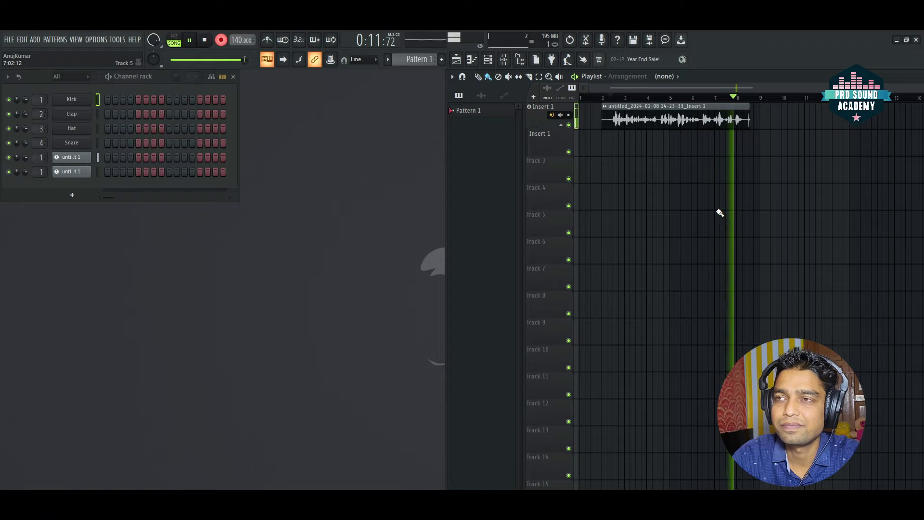
key(space)
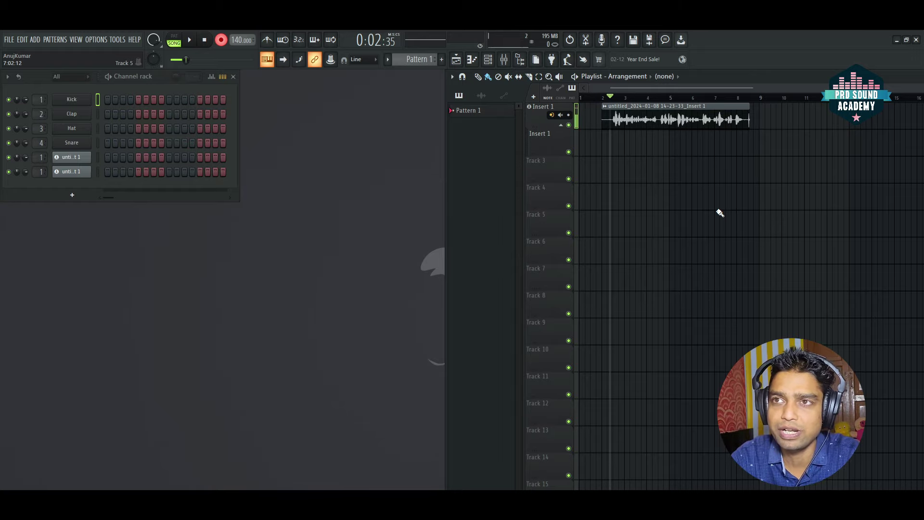
Make the second playlist track an audio track routed to mixer Insert 2 and assign it the mono input In 1.
right_click(550, 143)
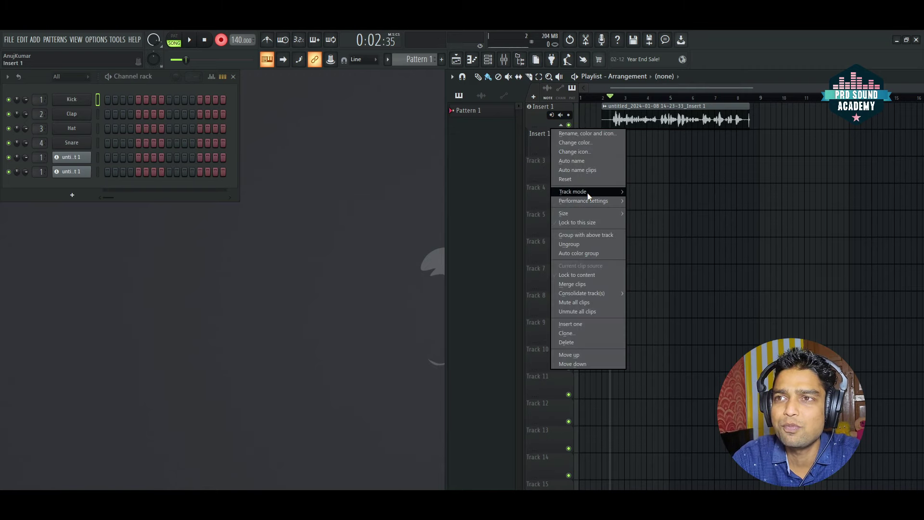
mouse_move(587, 192)
mouse_move(657, 200)
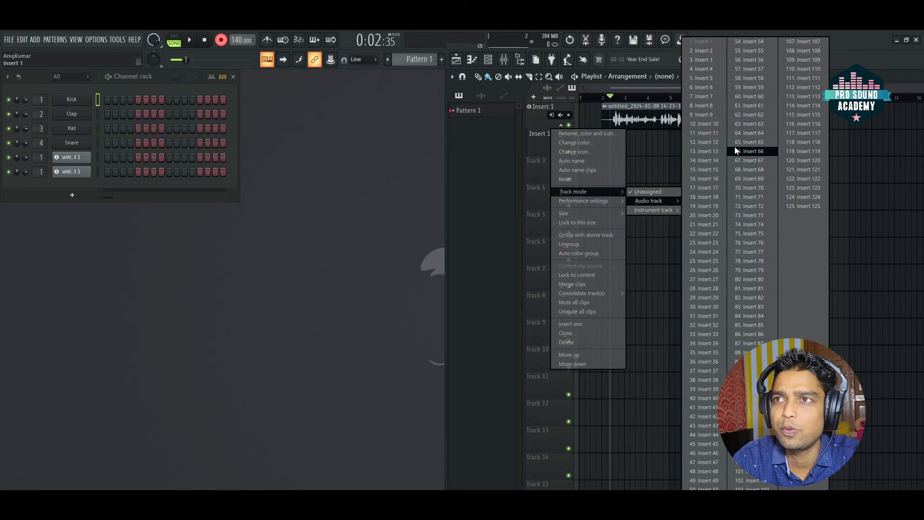
click(711, 55)
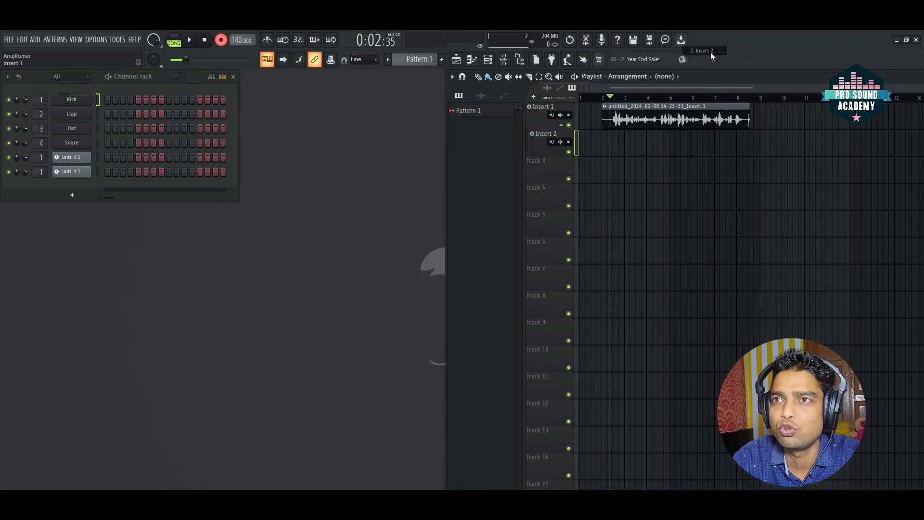
click(552, 143)
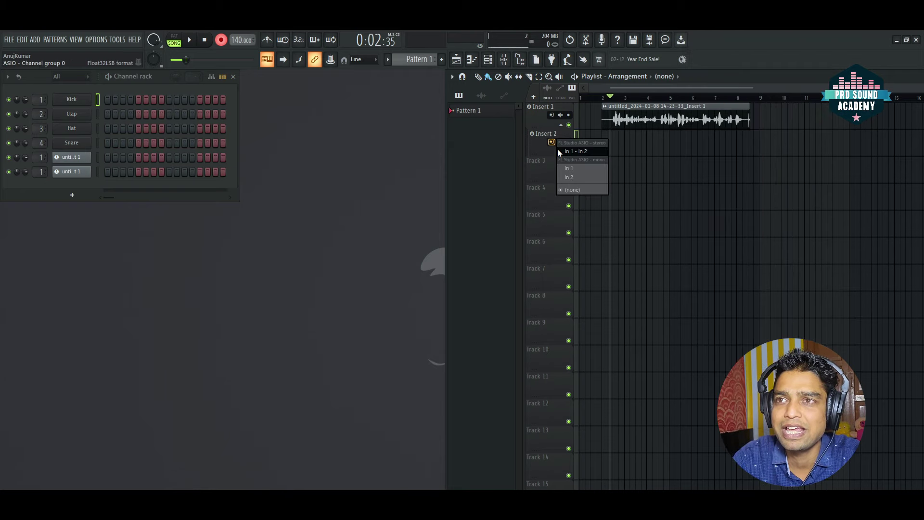
click(577, 169)
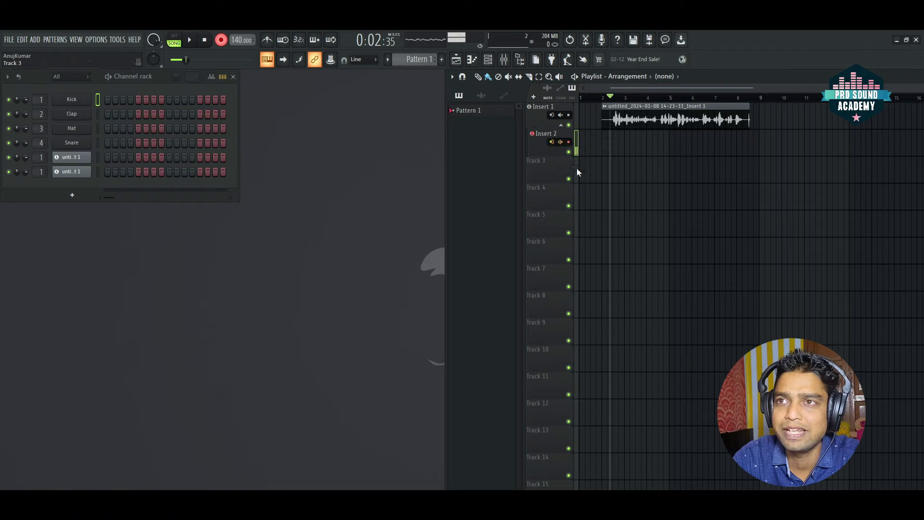
Turn off external input monitoring for the Insert 2 track and record a second voice take on it.
click(561, 143)
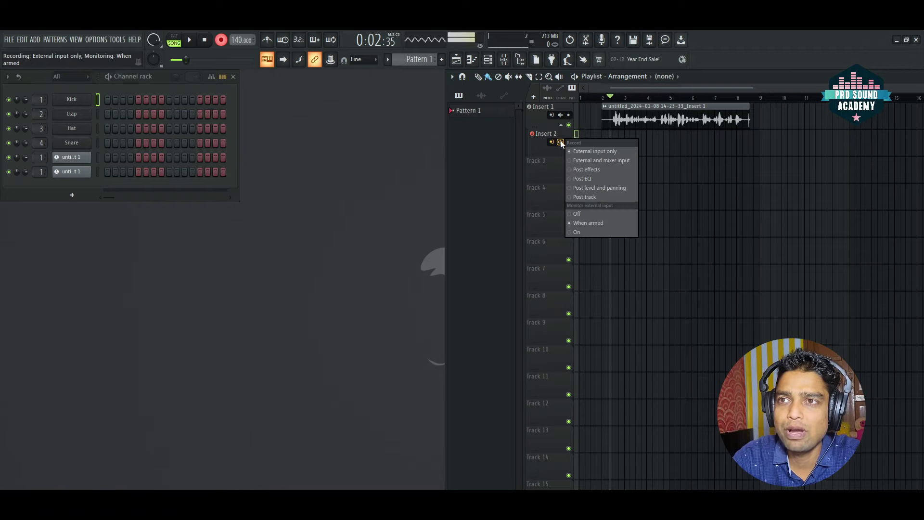
click(587, 213)
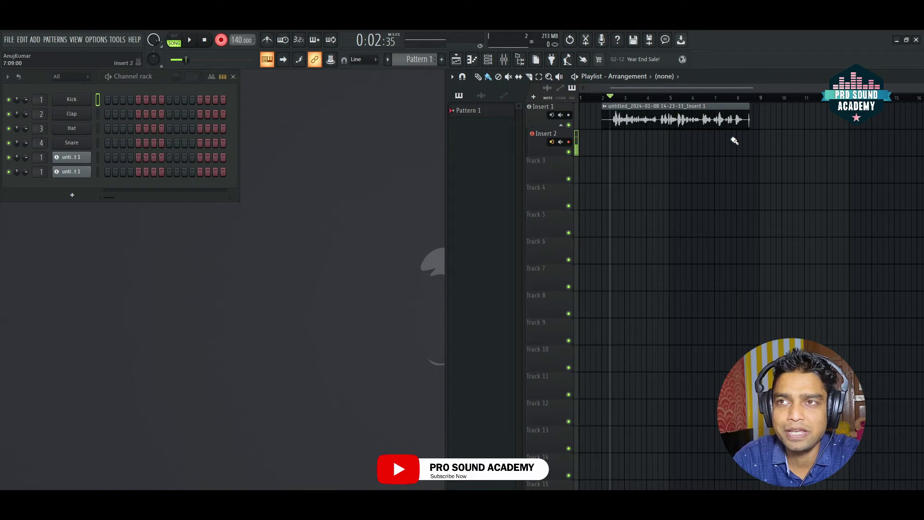
key(space)
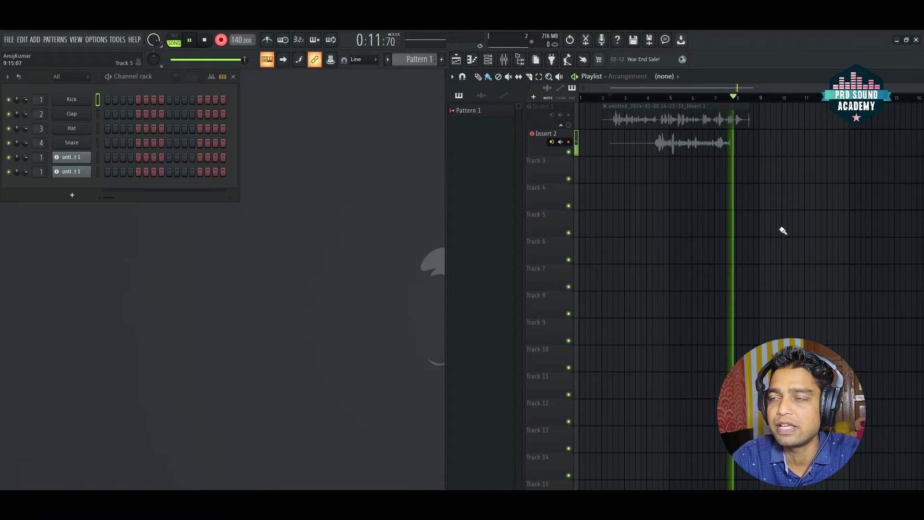
key(space)
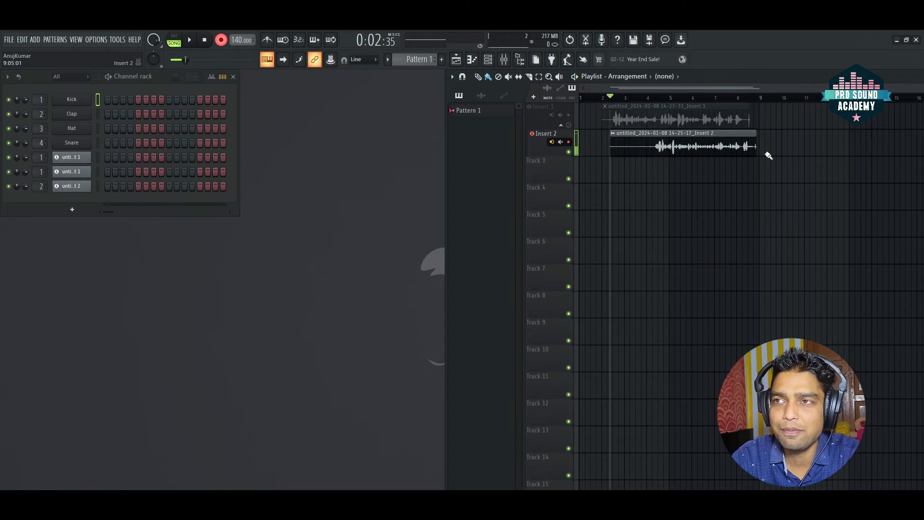
Disarm the Insert 2 track and play back its take from around bar 4.
click(645, 98)
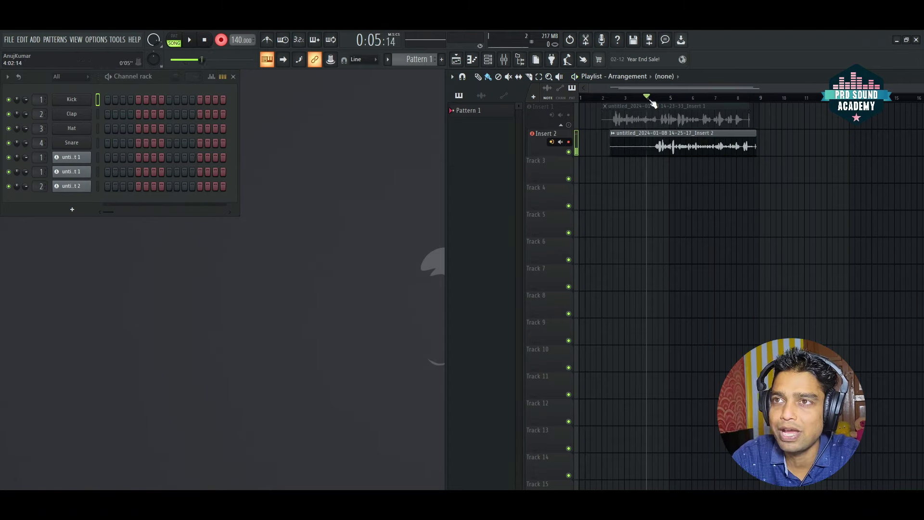
click(568, 142)
key(space)
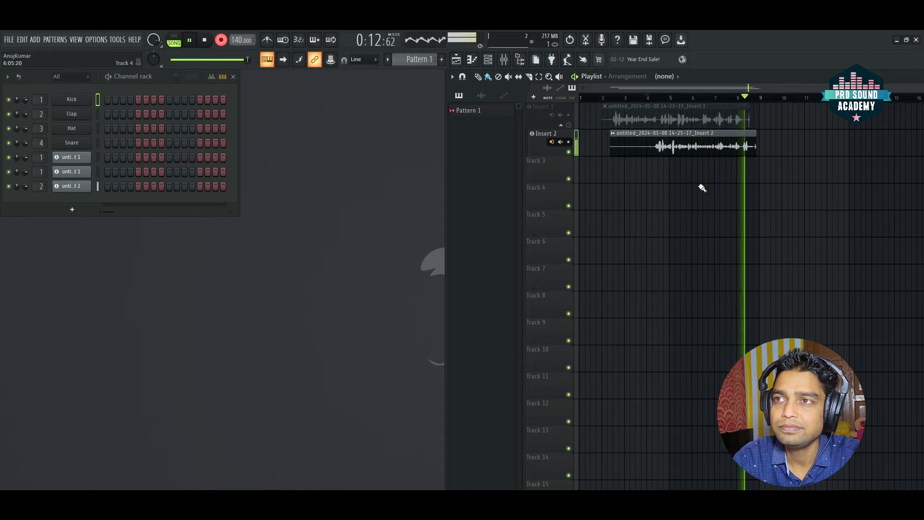
Stop playback of the Insert 2 take and switch to the song project in Cubase, placing the playhead at bar 27.
key(space)
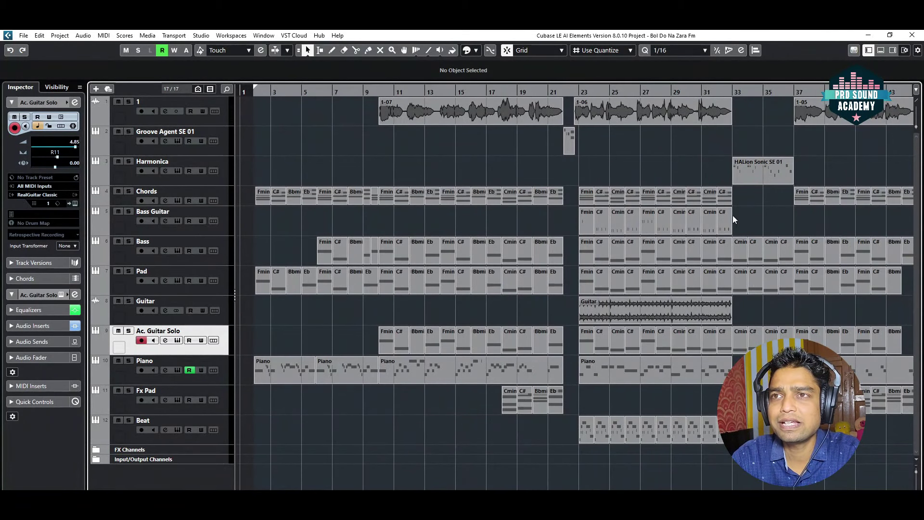
click(647, 90)
key(g)
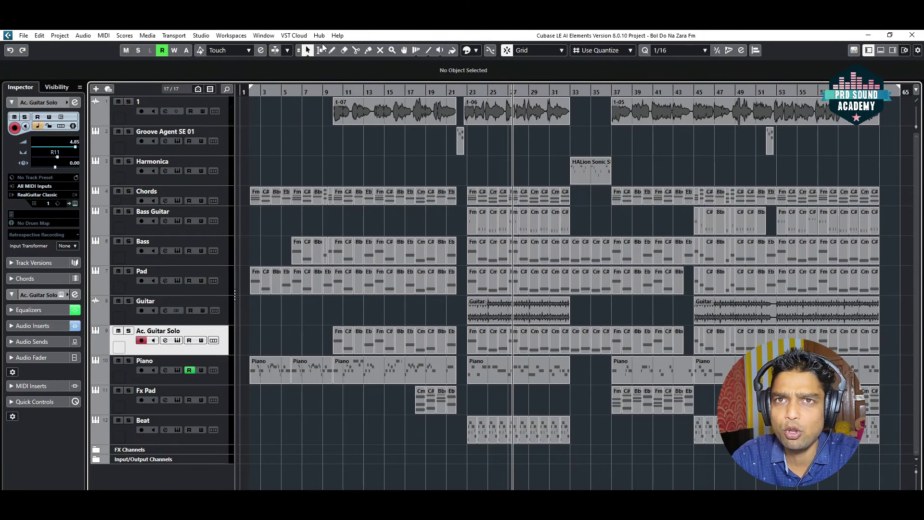
Add a mono audio track below track 1 with In 1 (Mono) as its input and Stereo Out as its output.
right_click(128, 117)
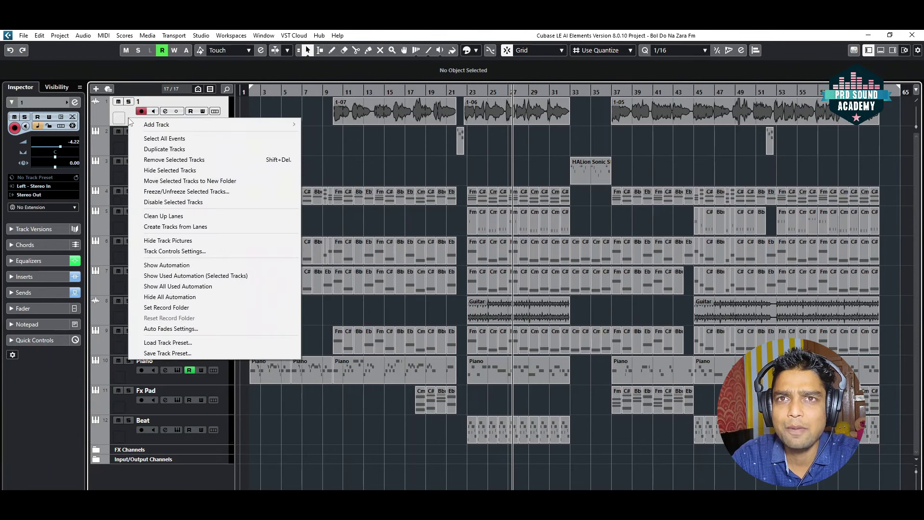
mouse_move(171, 125)
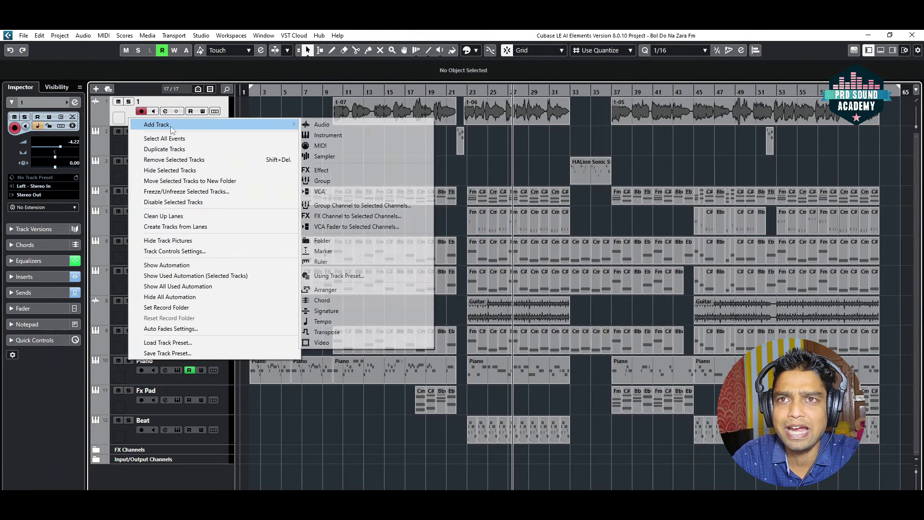
click(322, 124)
drag(518, 207, 708, 146)
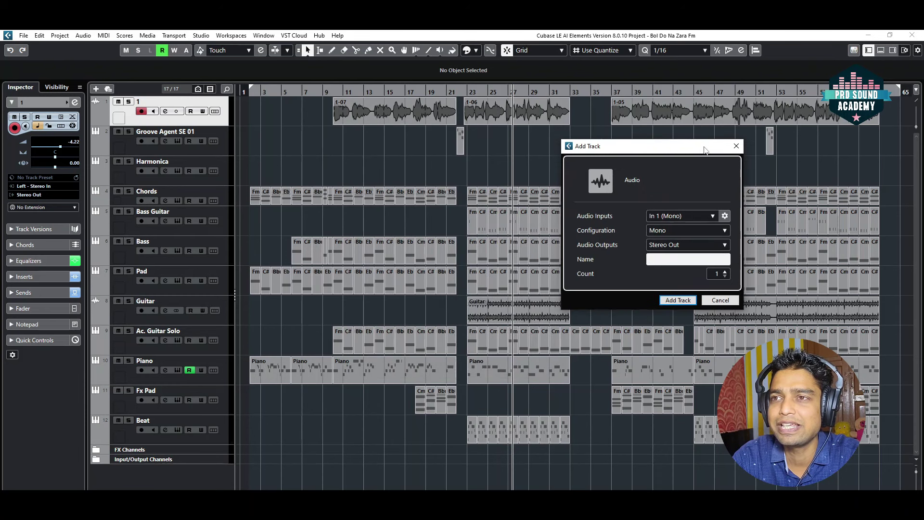
click(712, 216)
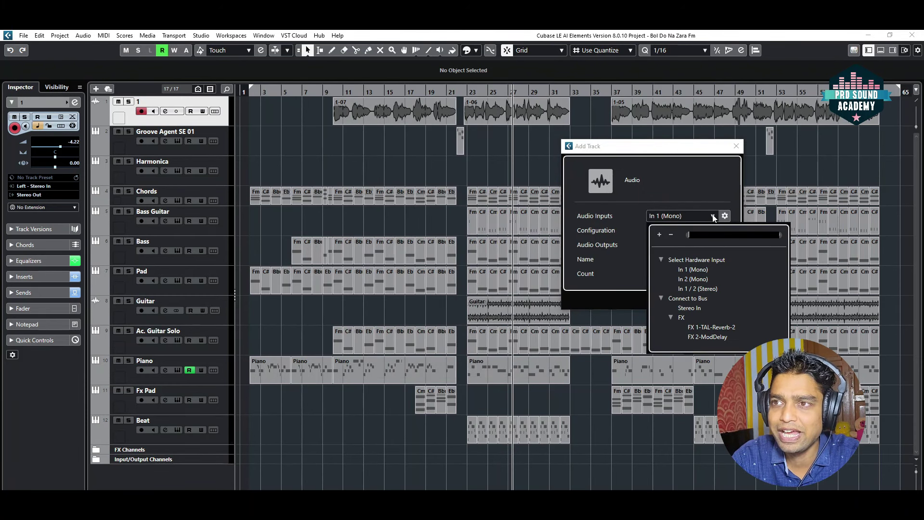
click(708, 272)
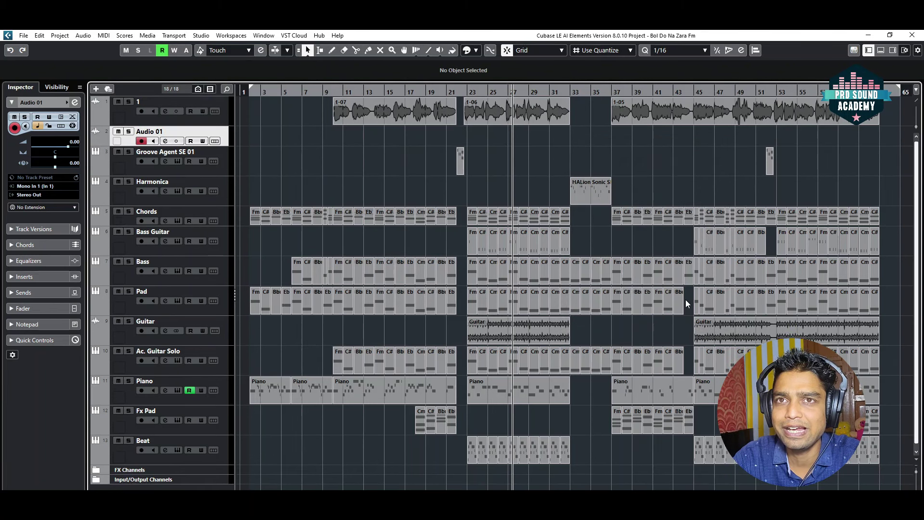
Solo the Audio 01 track and record a voice take on it from bar 37 to around the middle of bar 41.
click(153, 141)
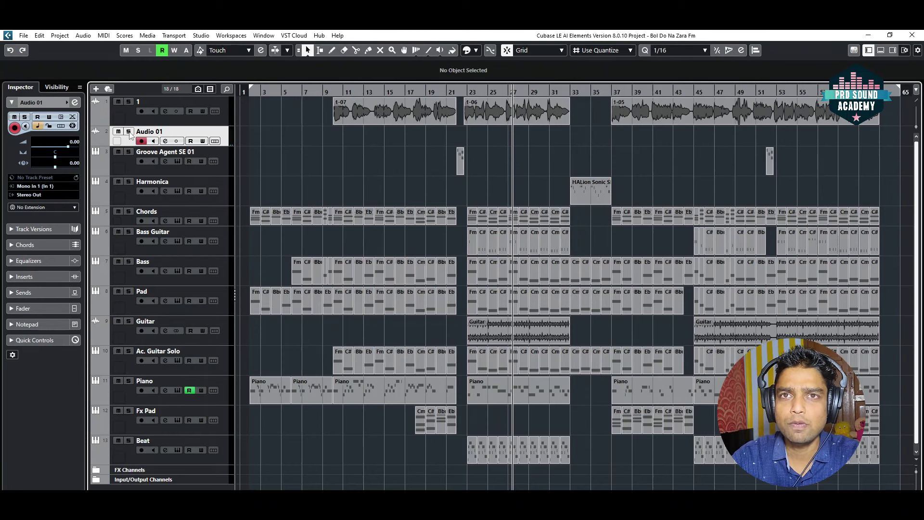
click(128, 131)
drag(579, 94, 610, 94)
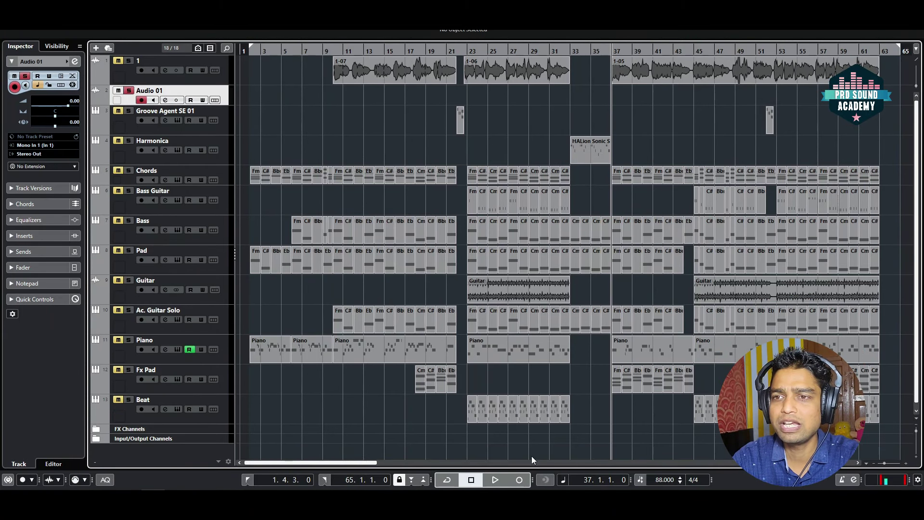
click(520, 480)
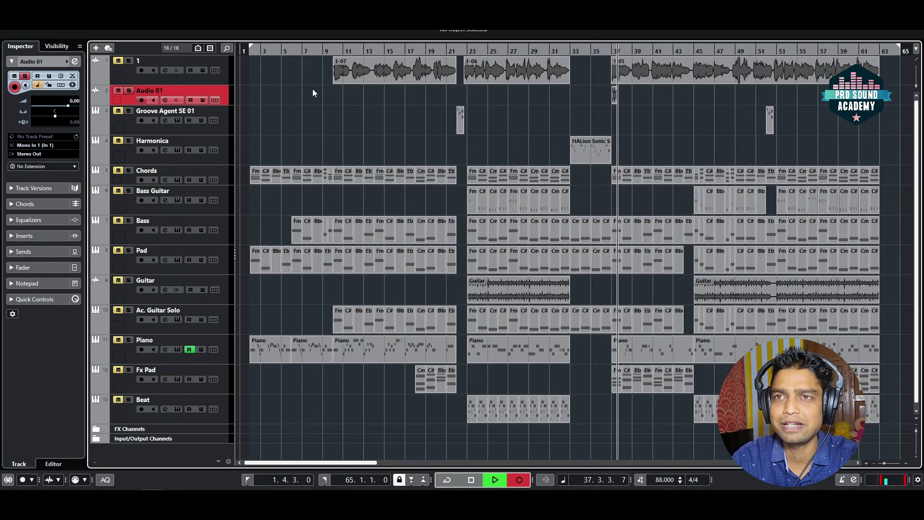
scroll(629, 50, up, 1)
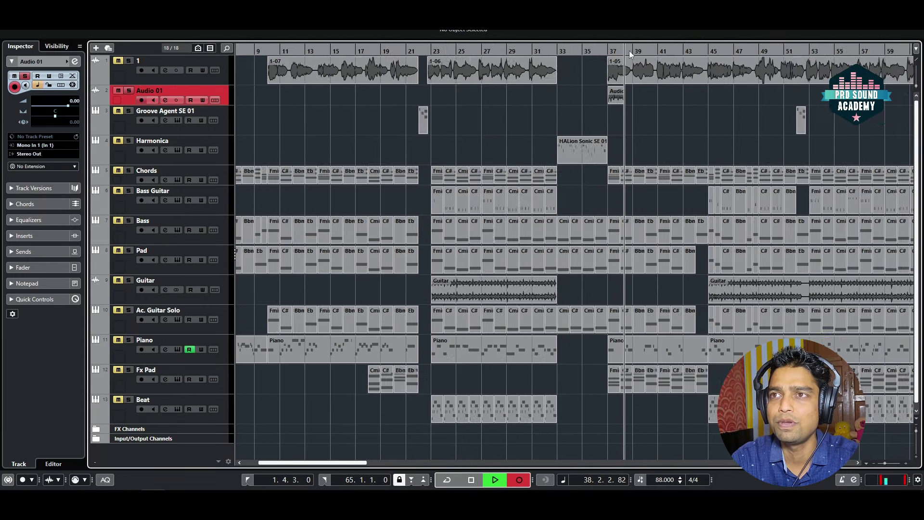
scroll(628, 50, up, 5)
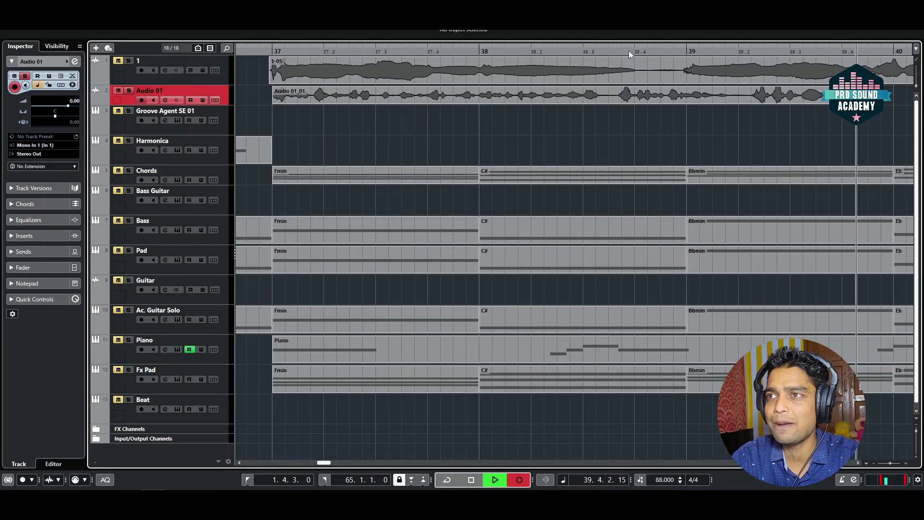
scroll(628, 50, down, 2)
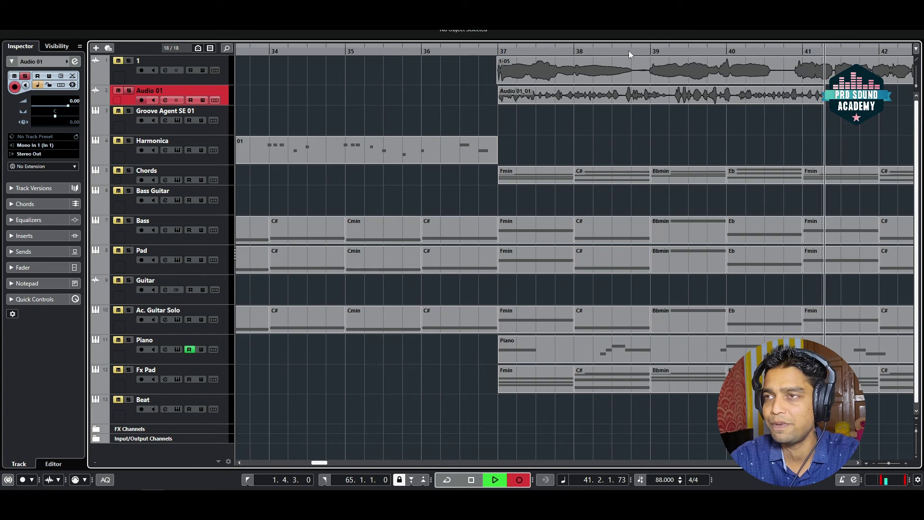
key(space)
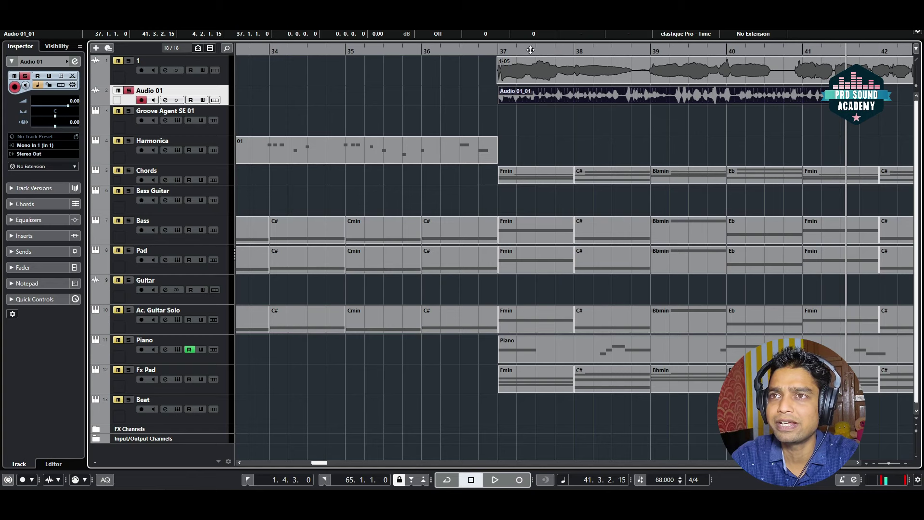
Play back the Audio 01 take from bar 37 and delete its clip.
click(497, 48)
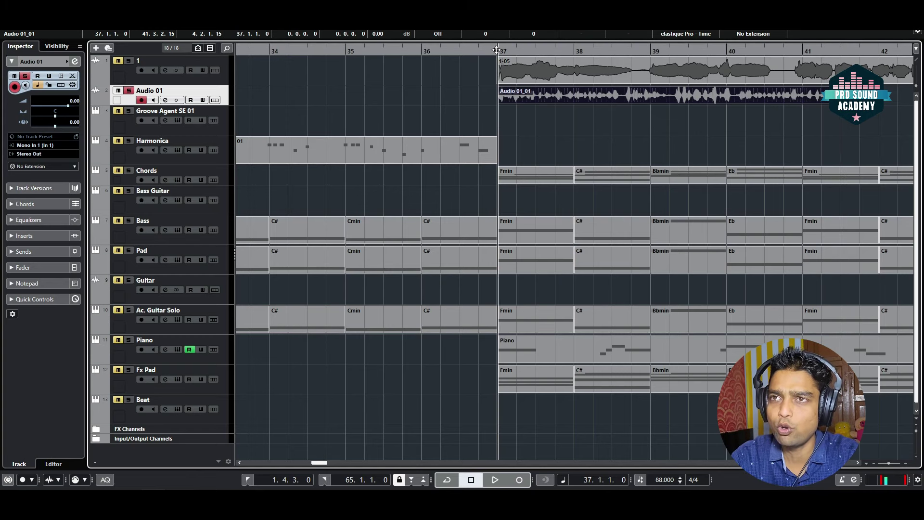
key(space)
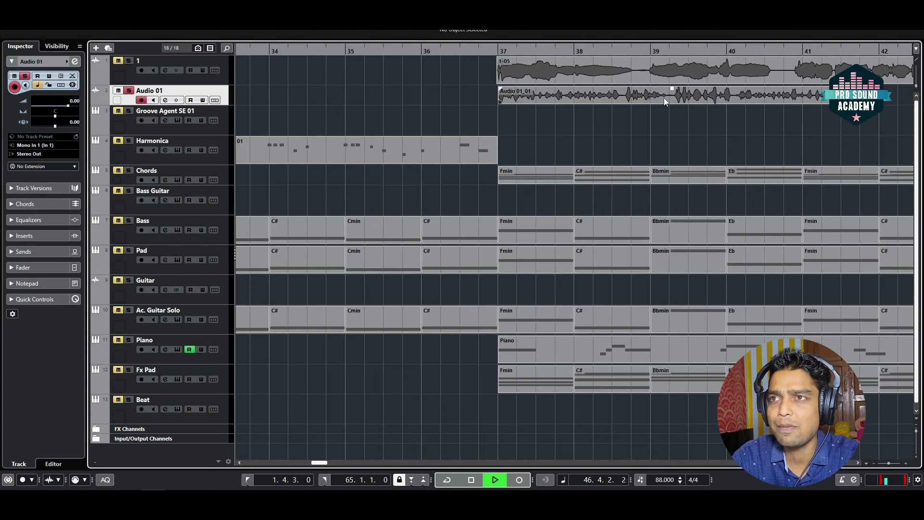
key(Delete)
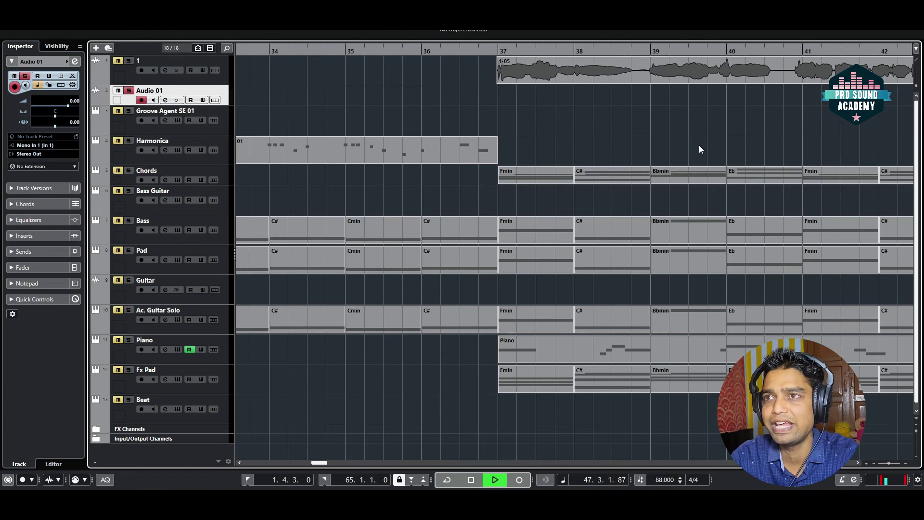
Turn off solo on the Audio 01 track and stop playback.
scroll(569, 56, down, 4)
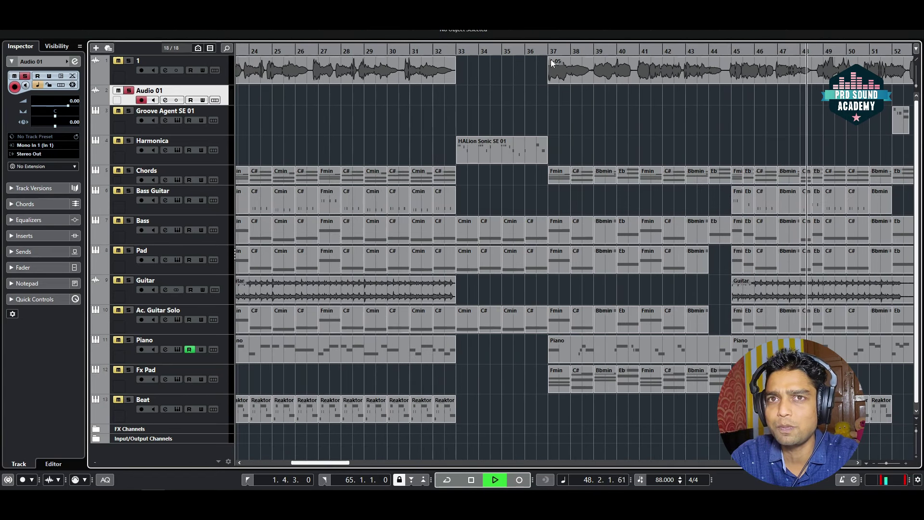
click(128, 90)
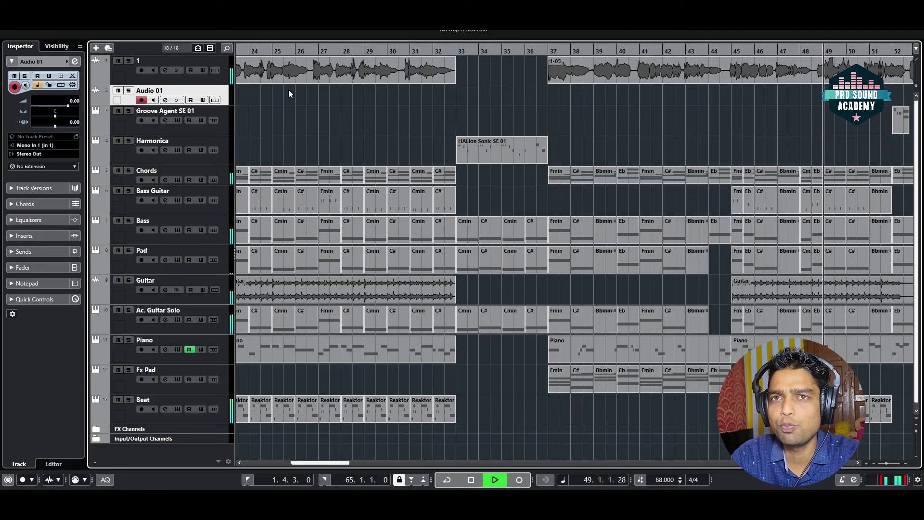
key(space)
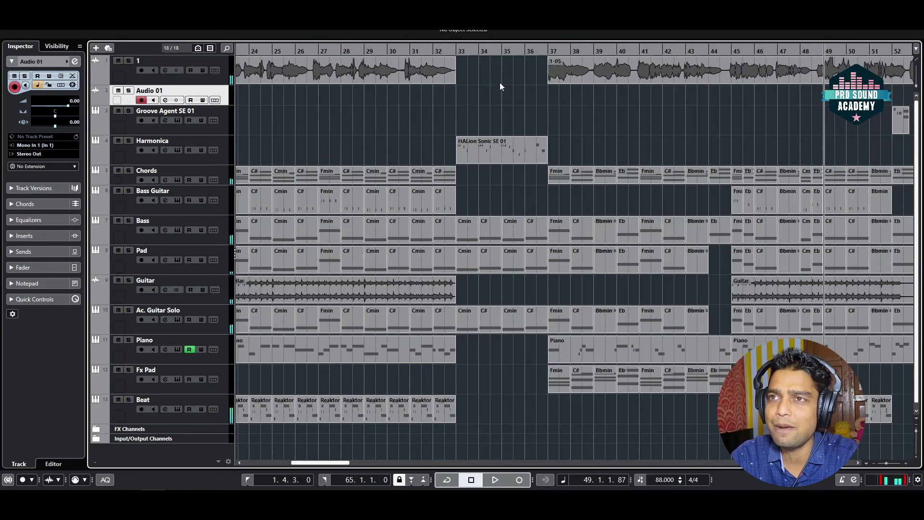
Listen to the full song mix from beat 4 of bar 36 and stop it in bar 46.
click(544, 51)
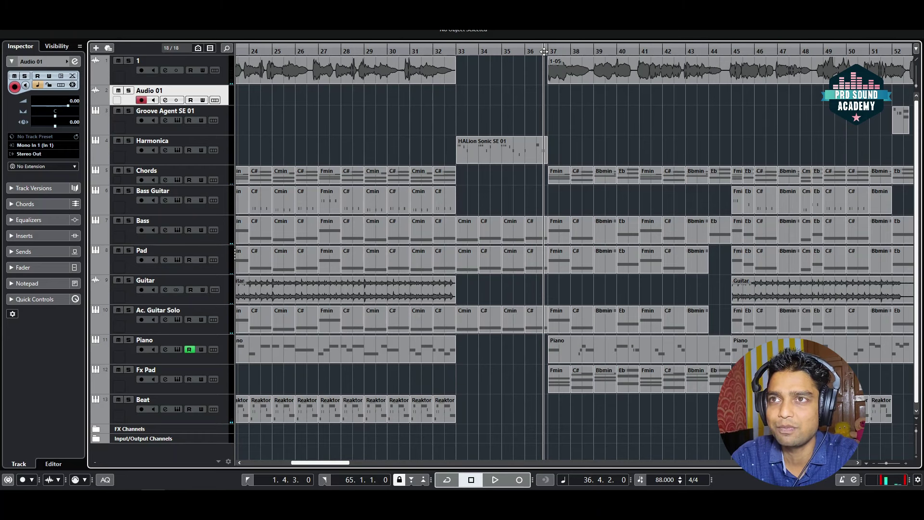
click(542, 51)
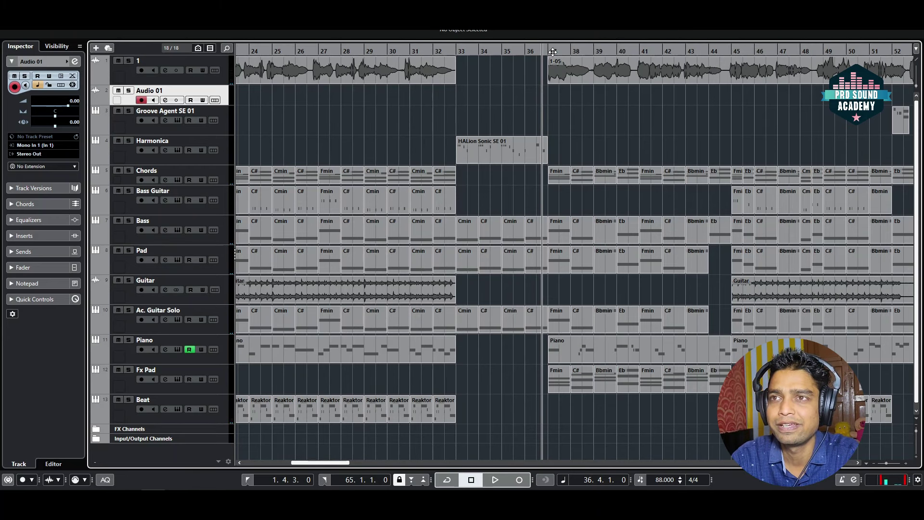
key(space)
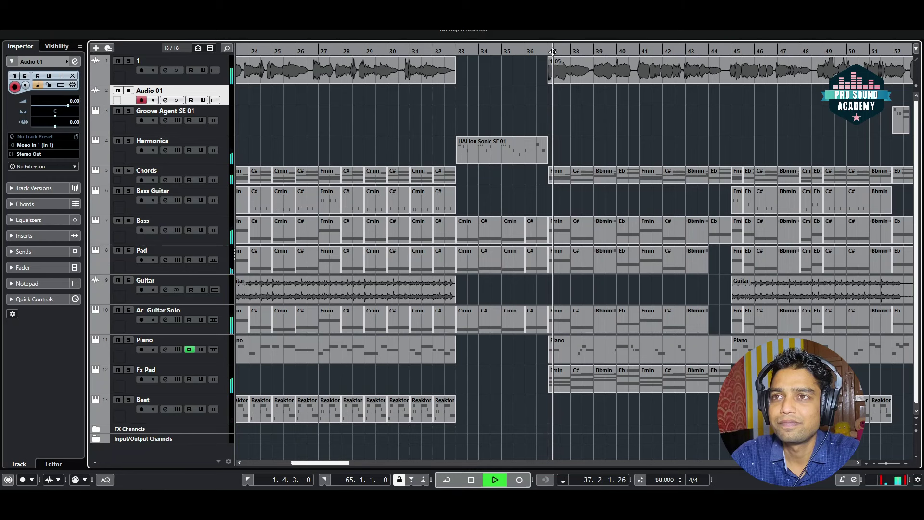
key(g)
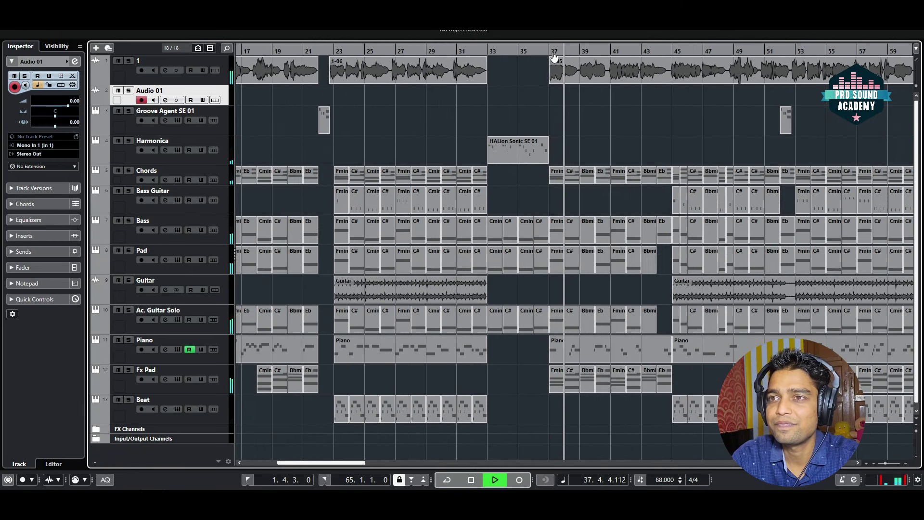
key(g)
key(g)
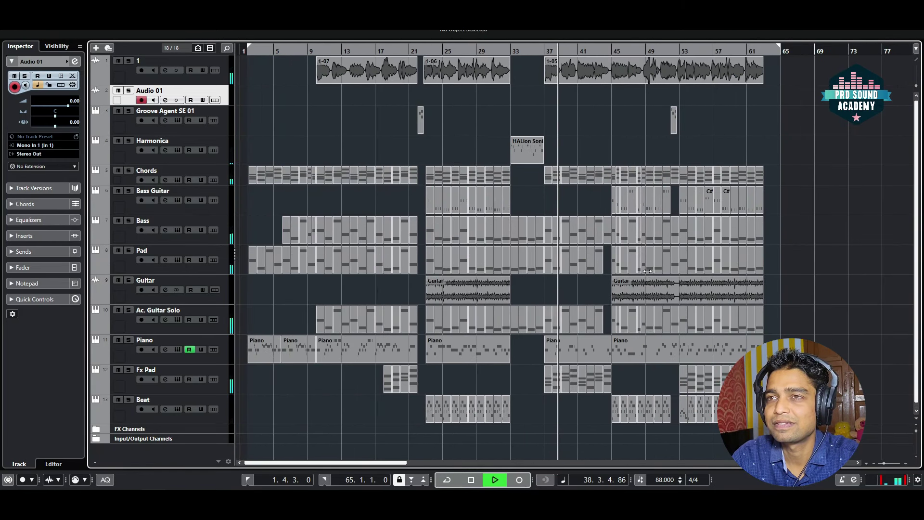
scroll(573, 54, up, 4)
scroll(573, 53, down, 2)
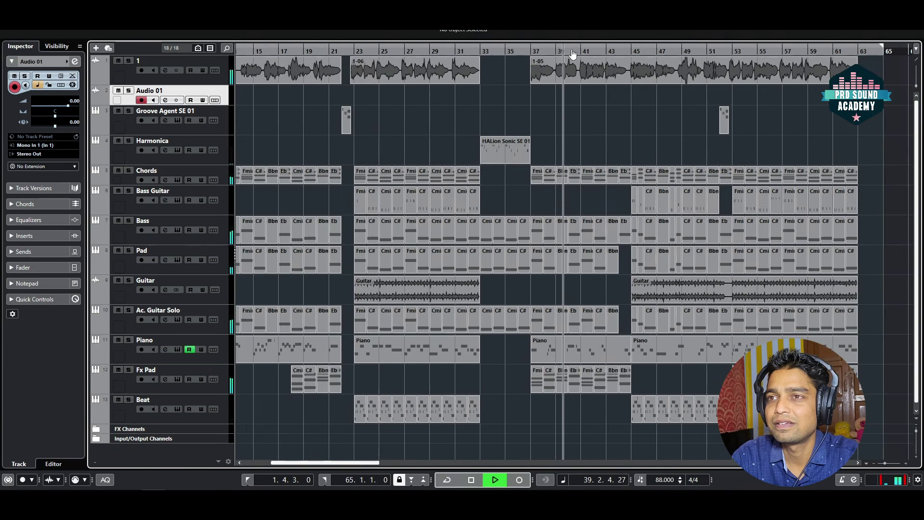
scroll(573, 54, down, 1)
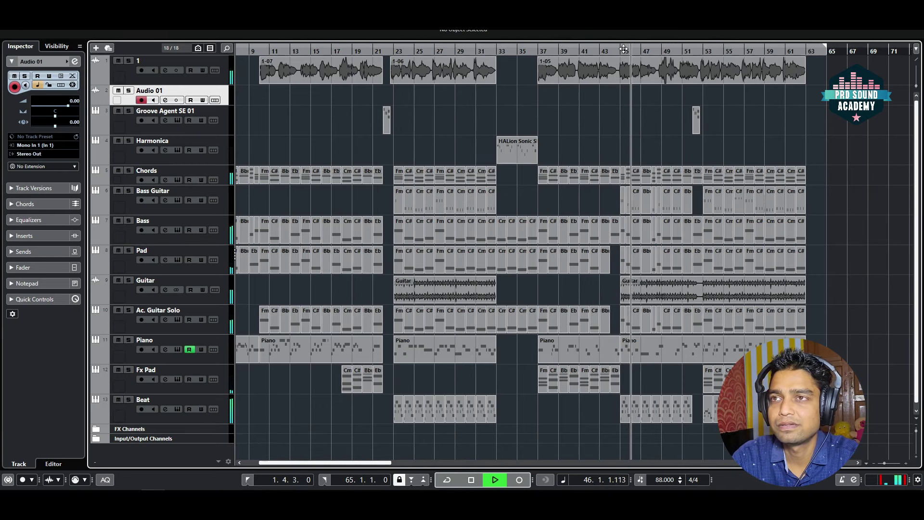
key(space)
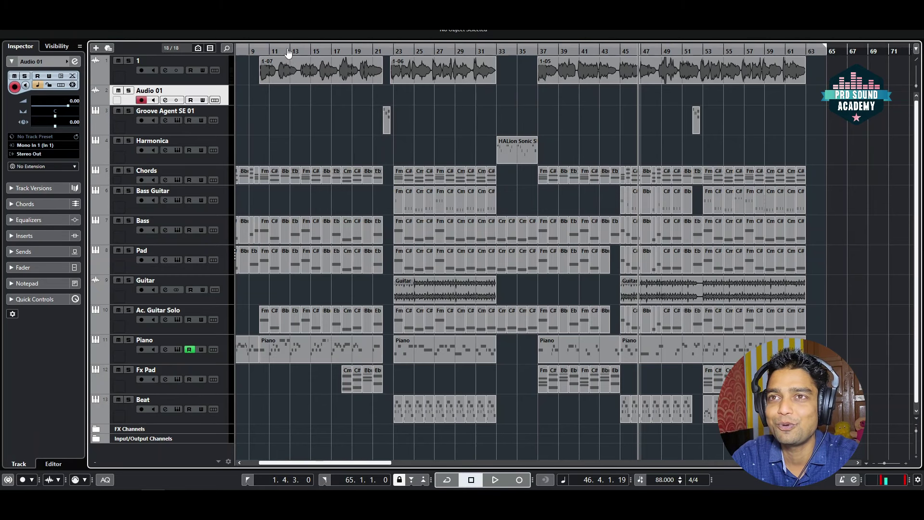
Mute track 1 and record a vocal take on the Audio 01 track from the start of bar 21 to the end of bar 32.
scroll(287, 56, up, 3)
click(479, 53)
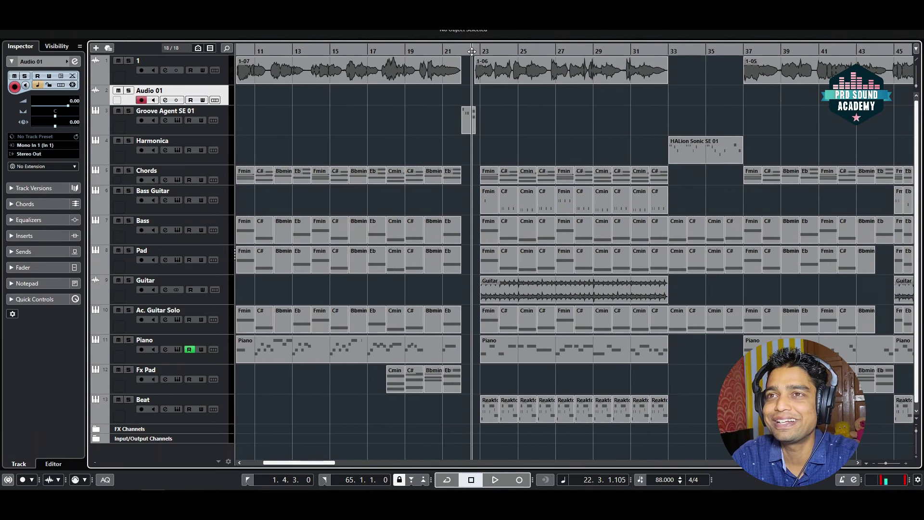
key(space)
key(space)
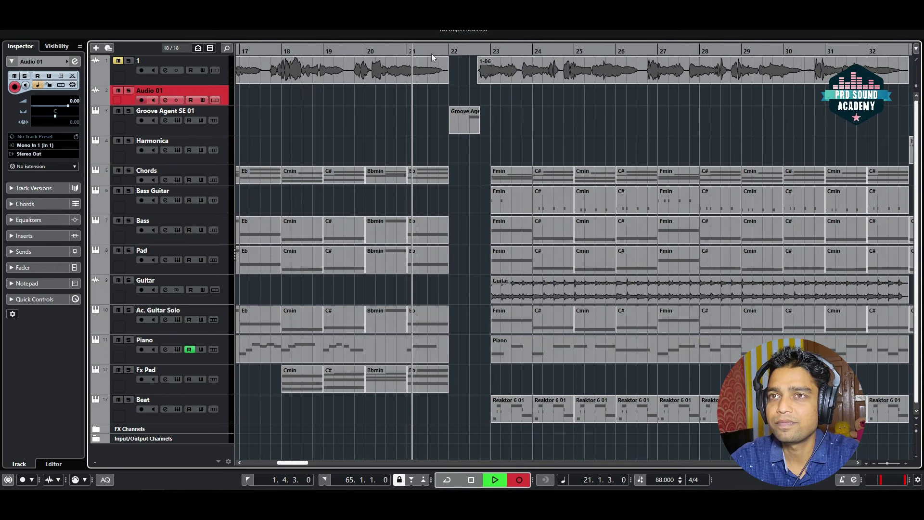
key(space)
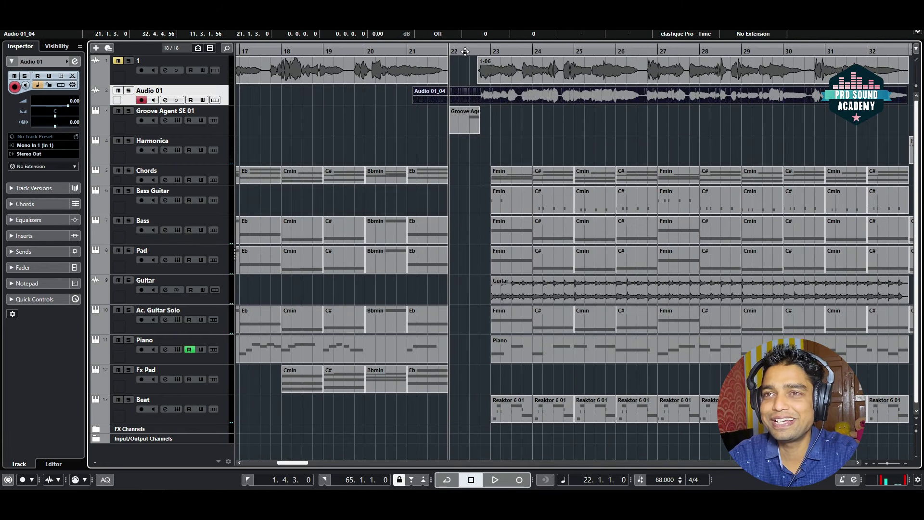
Play back the new Audio 01 take with the backing tracks from the middle of bar 22.
scroll(466, 54, up, 1)
drag(478, 48, 466, 48)
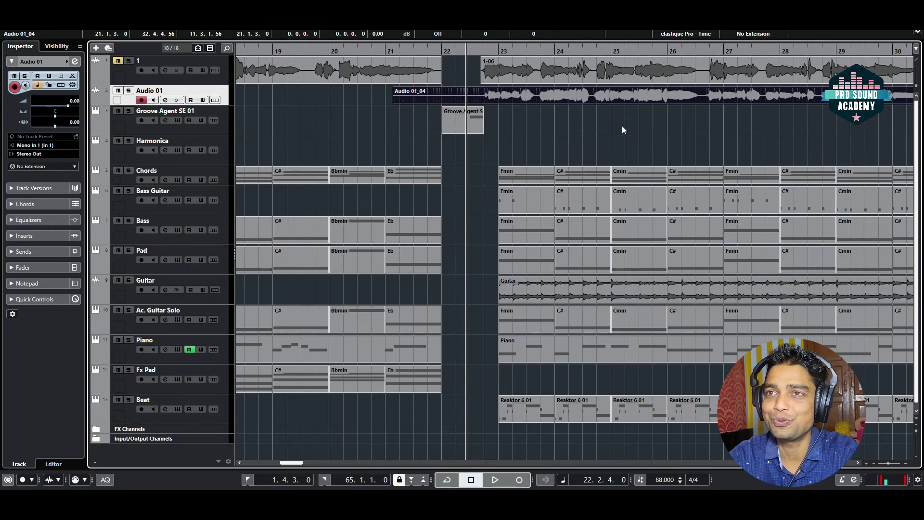
key(space)
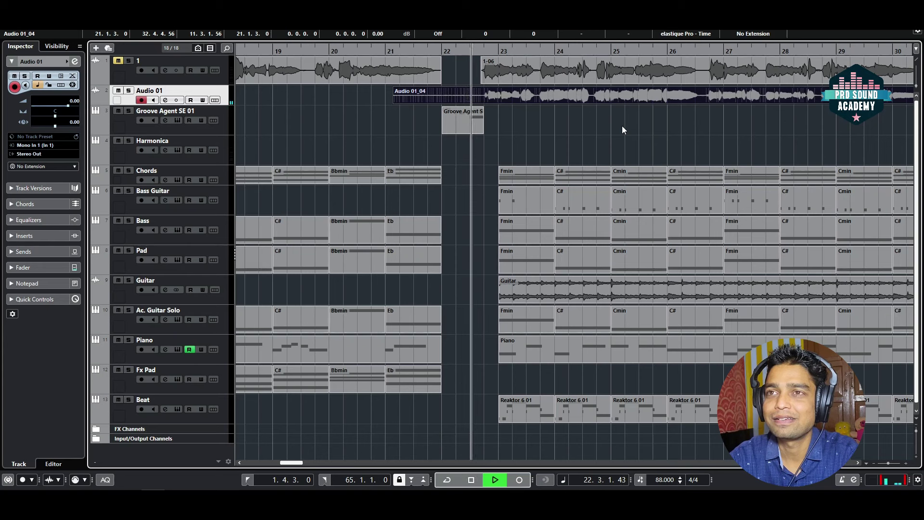